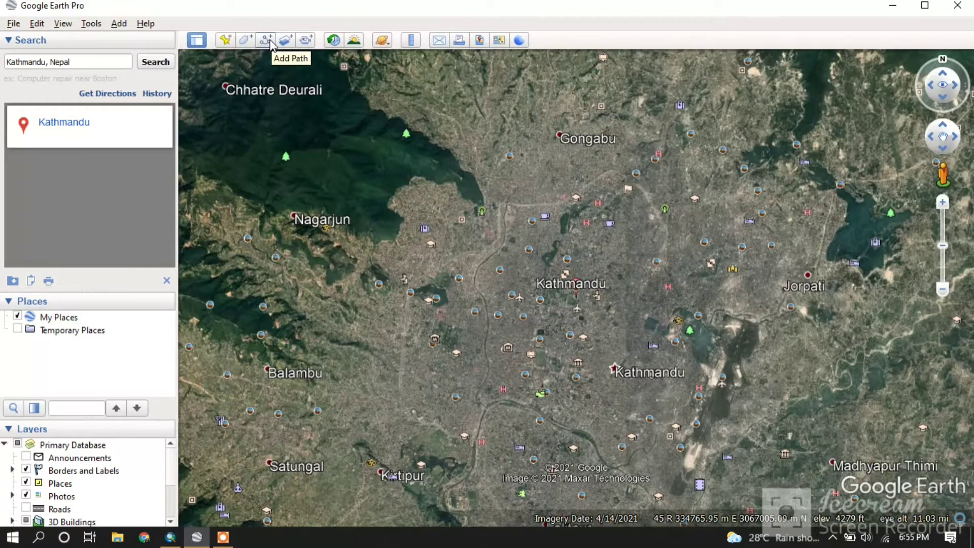
# Create a new path named 'Dem' and lay its vertices in a grid over central Kathmandu
pyautogui.click(267, 40)
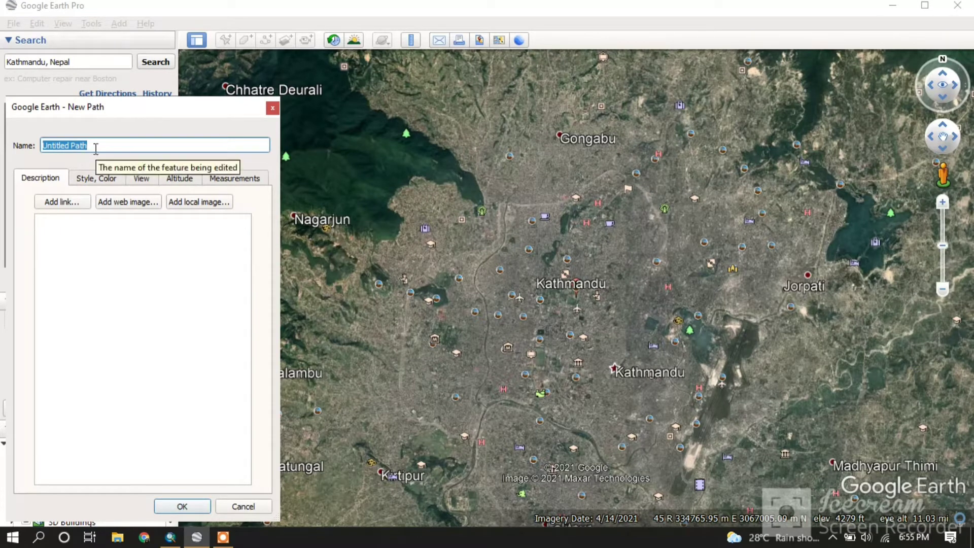
pyautogui.write('Dem')
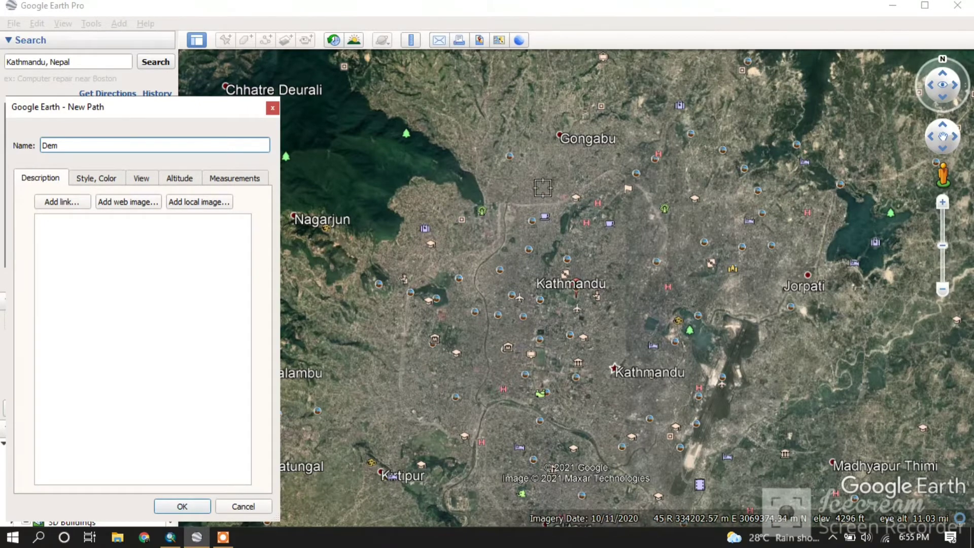
pyautogui.click(527, 189)
pyautogui.click(578, 187)
pyautogui.click(624, 187)
pyautogui.click(668, 184)
pyautogui.click(704, 184)
pyautogui.moveTo(704, 185)
pyautogui.mouseDown()
pyautogui.moveTo(751, 186)
pyautogui.moveTo(755, 205)
pyautogui.moveTo(530, 204)
pyautogui.moveTo(528, 223)
pyautogui.moveTo(747, 222)
pyautogui.moveTo(749, 240)
pyautogui.moveTo(548, 249)
pyautogui.moveTo(535, 272)
pyautogui.moveTo(725, 273)
pyautogui.moveTo(740, 276)
pyautogui.moveTo(742, 296)
pyautogui.moveTo(524, 307)
pyautogui.moveTo(525, 322)
pyautogui.moveTo(735, 324)
pyautogui.moveTo(738, 337)
pyautogui.moveTo(544, 348)
pyautogui.moveTo(528, 285)
pyautogui.moveTo(522, 176)
pyautogui.moveTo(543, 176)
pyautogui.moveTo(549, 195)
pyautogui.moveTo(586, 366)
pyautogui.moveTo(603, 358)
pyautogui.moveTo(599, 218)
pyautogui.moveTo(624, 176)
pyautogui.moveTo(632, 334)
pyautogui.moveTo(670, 368)
pyautogui.moveTo(675, 216)
pyautogui.moveTo(687, 176)
pyautogui.moveTo(725, 224)
pyautogui.moveTo(719, 355)
pyautogui.mouseUp()
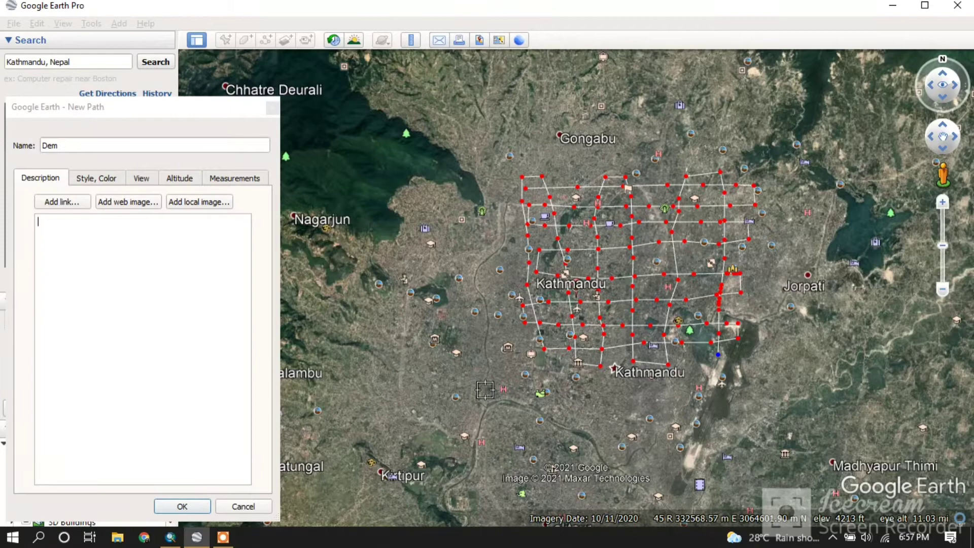
# Confirm the Dem path and save it to the Desktop as Dem.kml
pyautogui.click(175, 510)
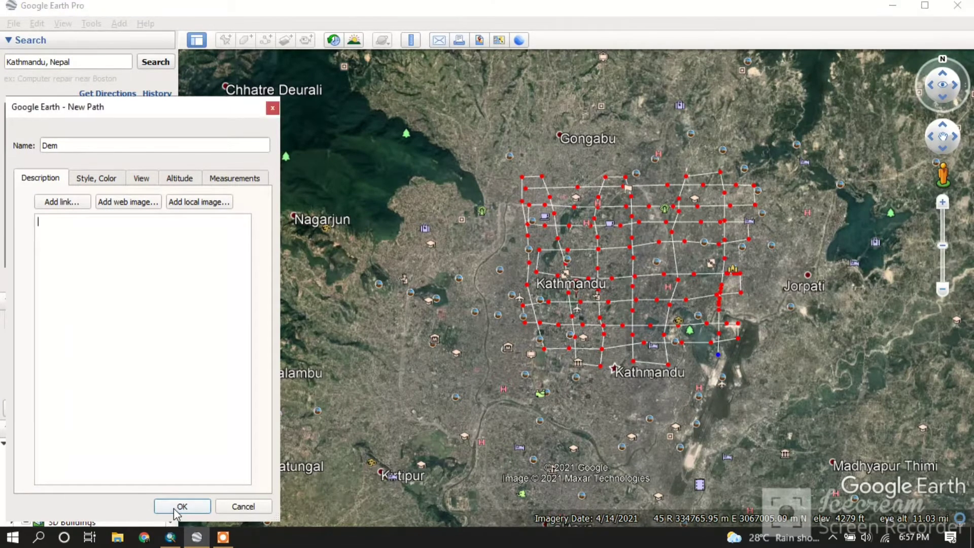
pyautogui.click(175, 509)
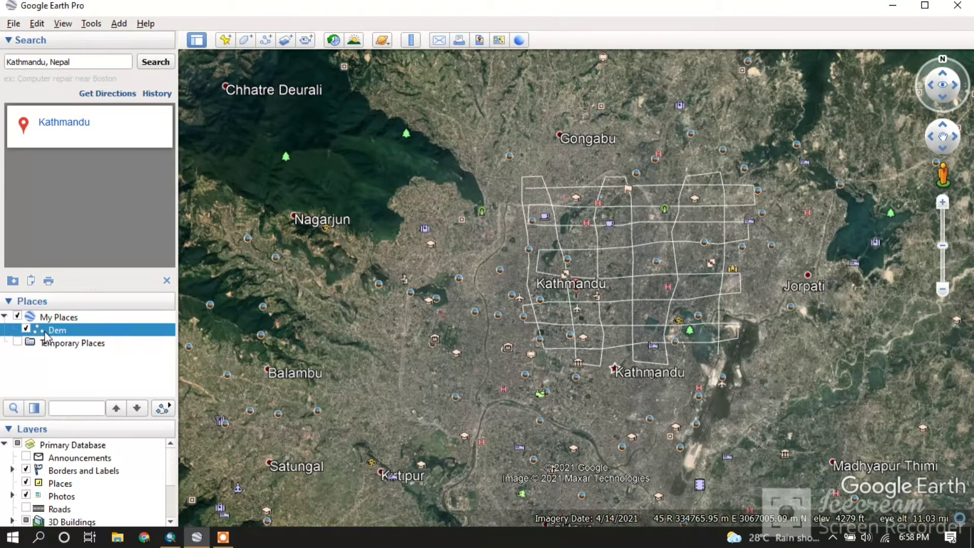
pyautogui.rightClick(80, 333)
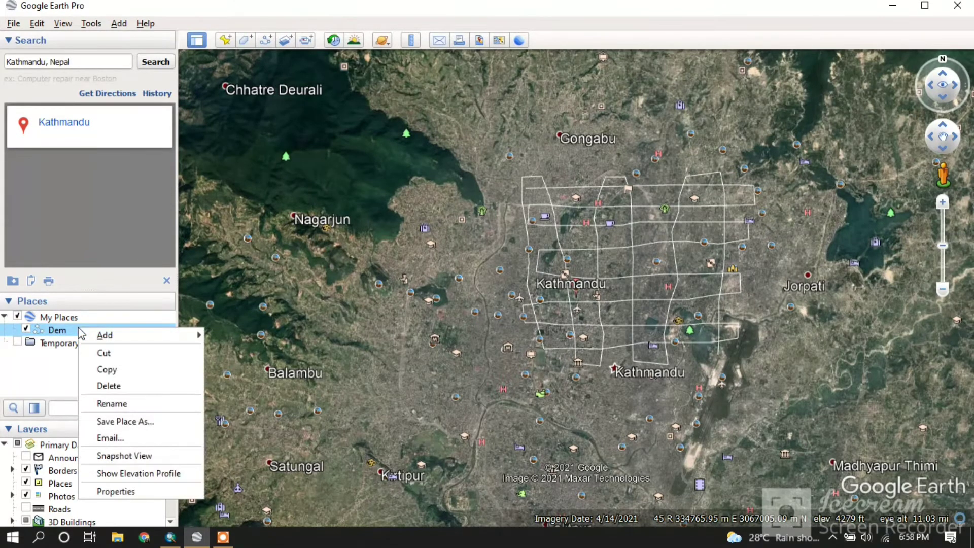
pyautogui.click(139, 426)
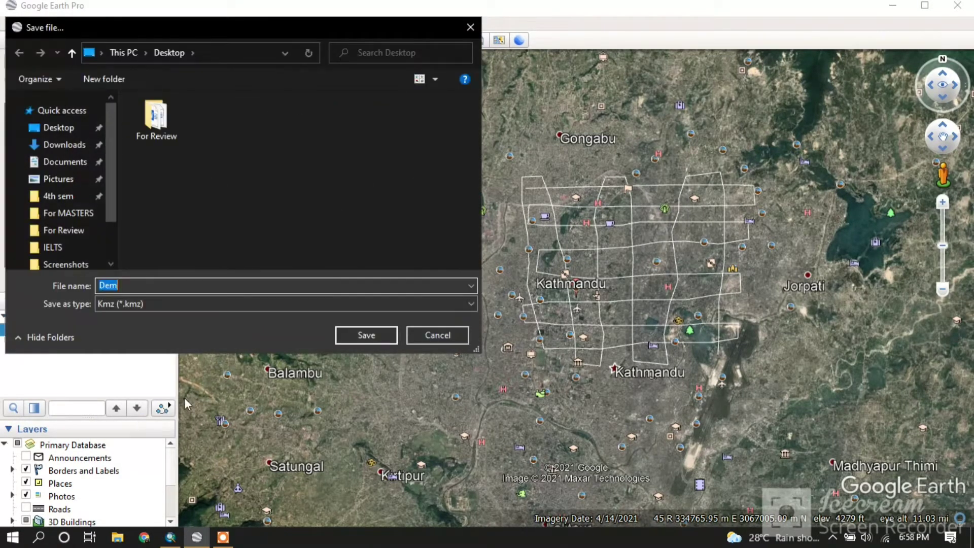
pyautogui.click(142, 285)
pyautogui.click(160, 304)
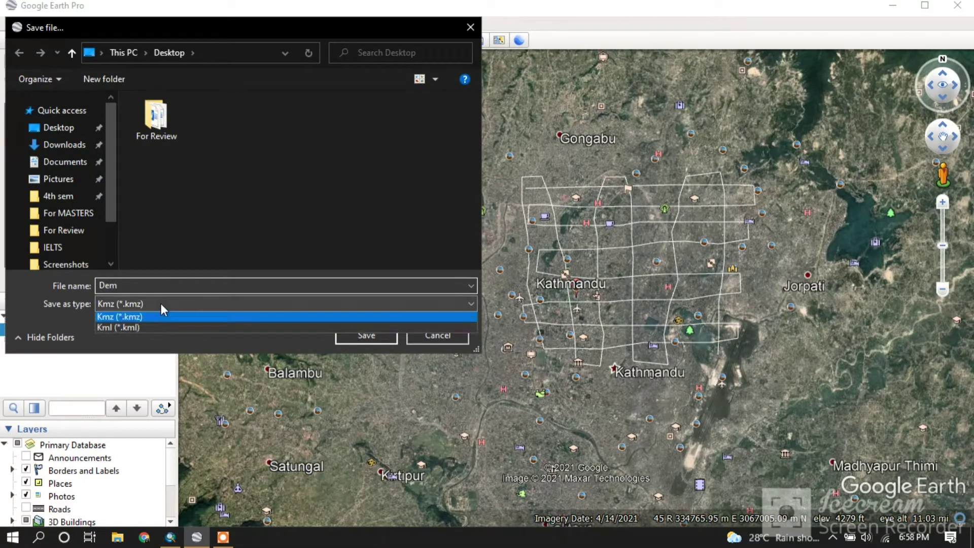
pyautogui.click(162, 328)
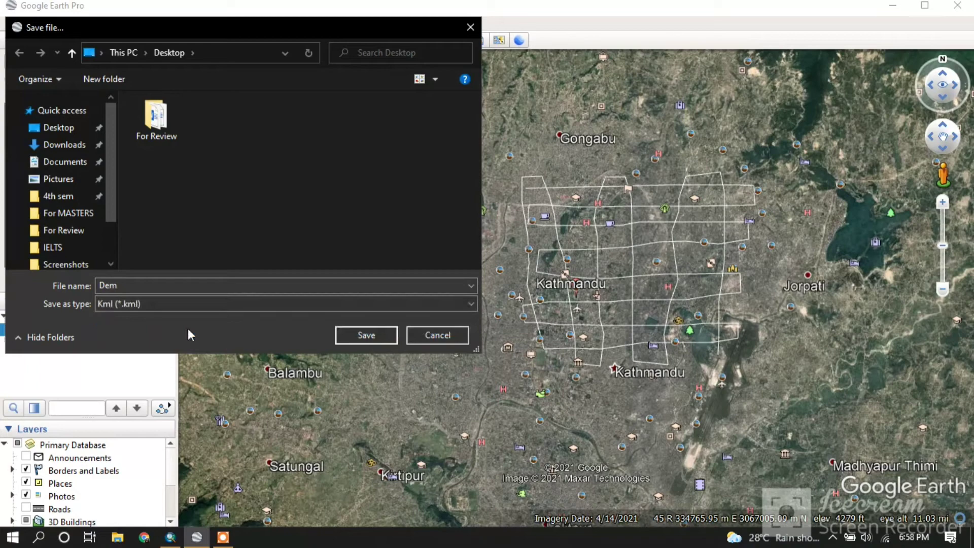
pyautogui.click(357, 336)
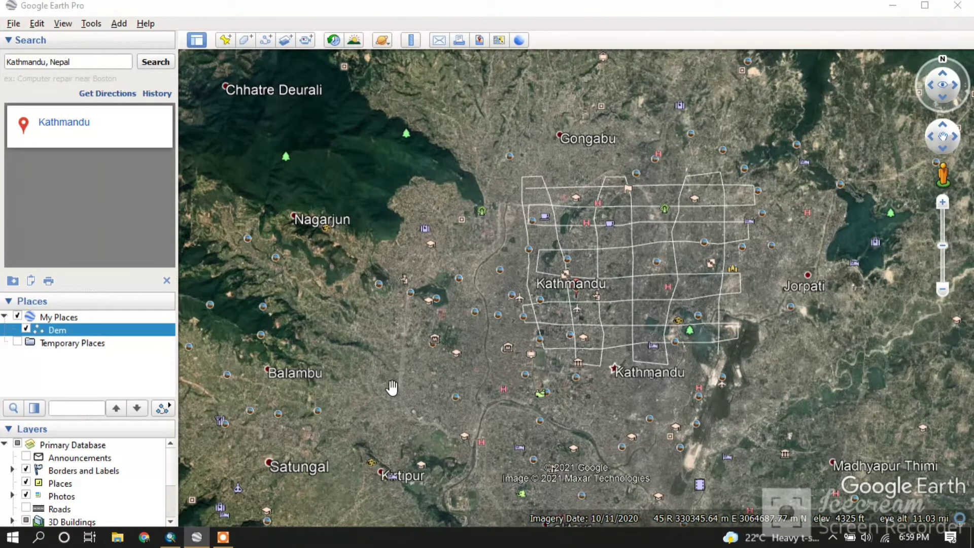
# Search 'gps visualizer' in Chrome and open the GPS Visualizer website
pyautogui.hotkey('alt', 'Tab')
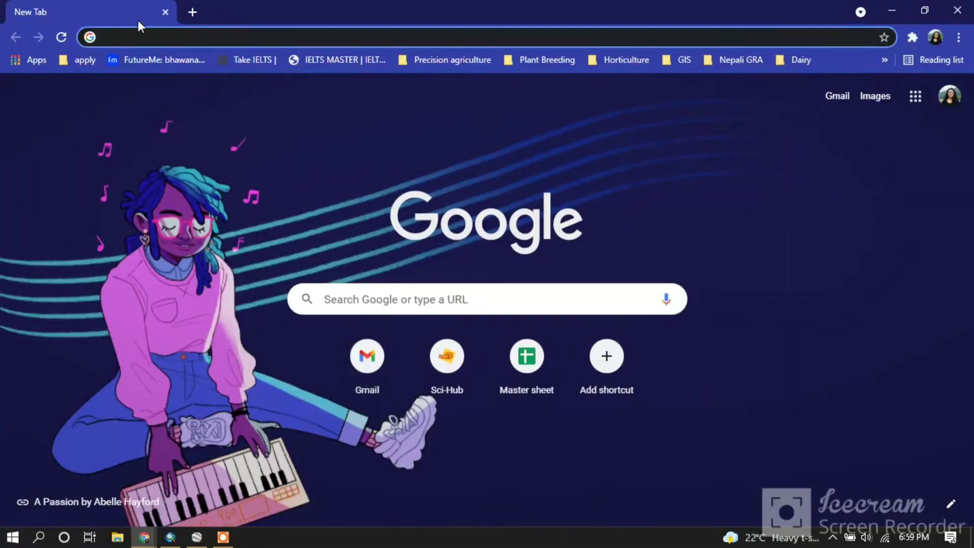
pyautogui.write('g')
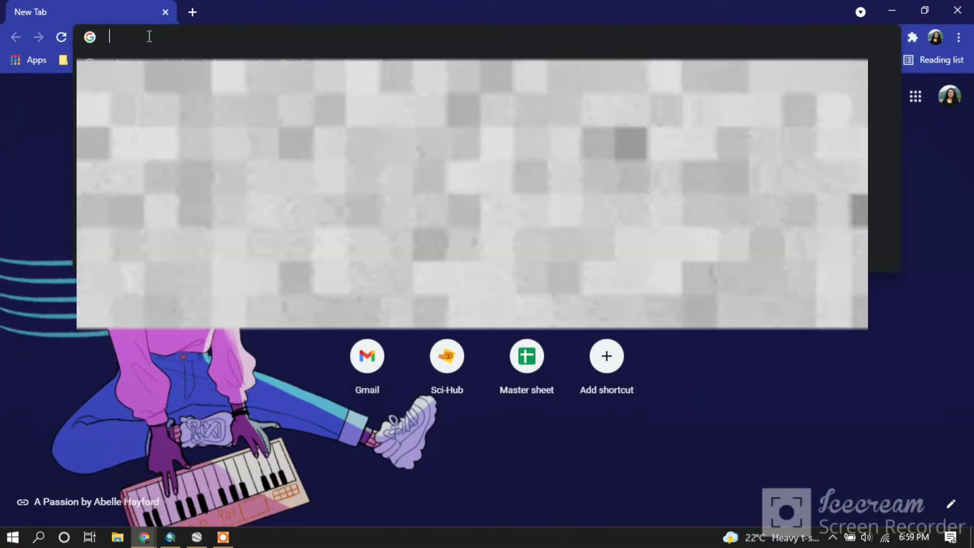
pyautogui.write('ps')
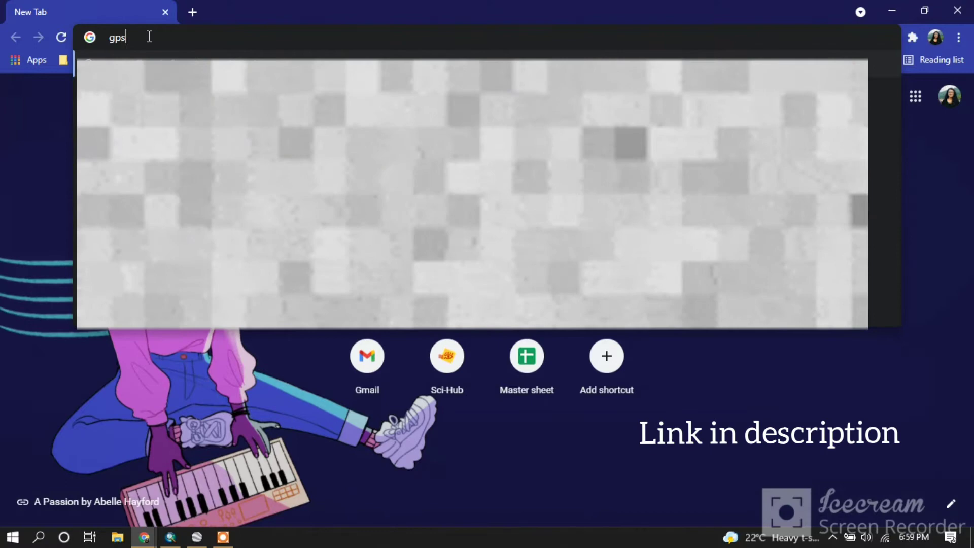
pyautogui.write(' visuali')
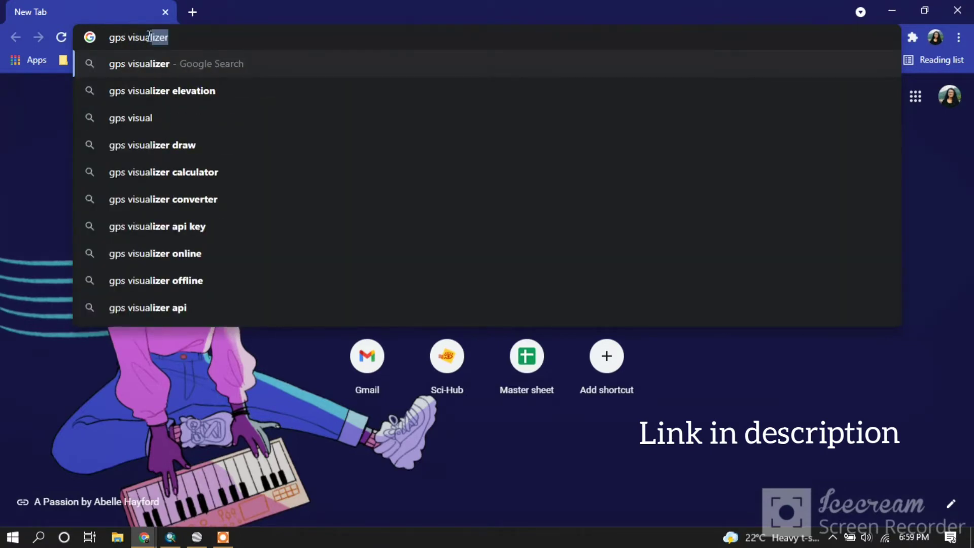
pyautogui.write('zer')
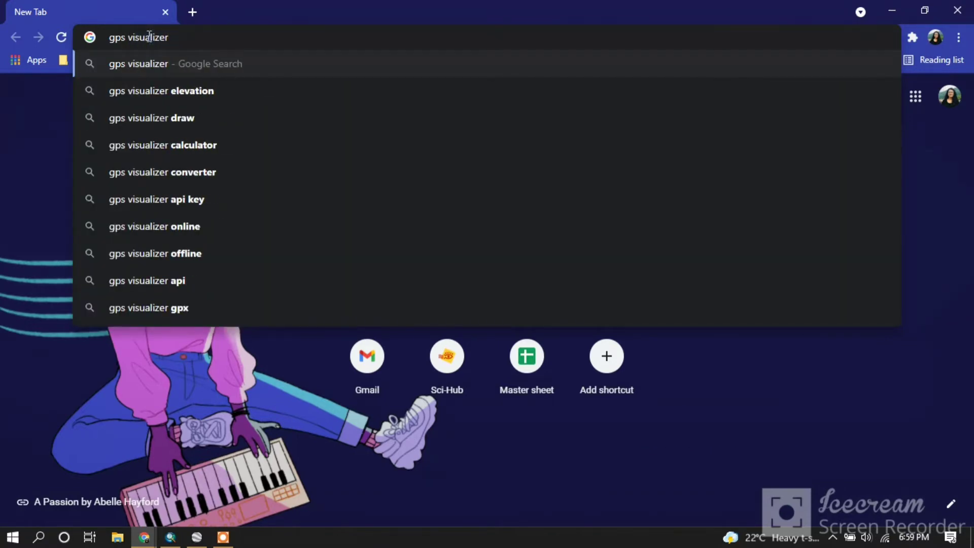
pyautogui.press('Return')
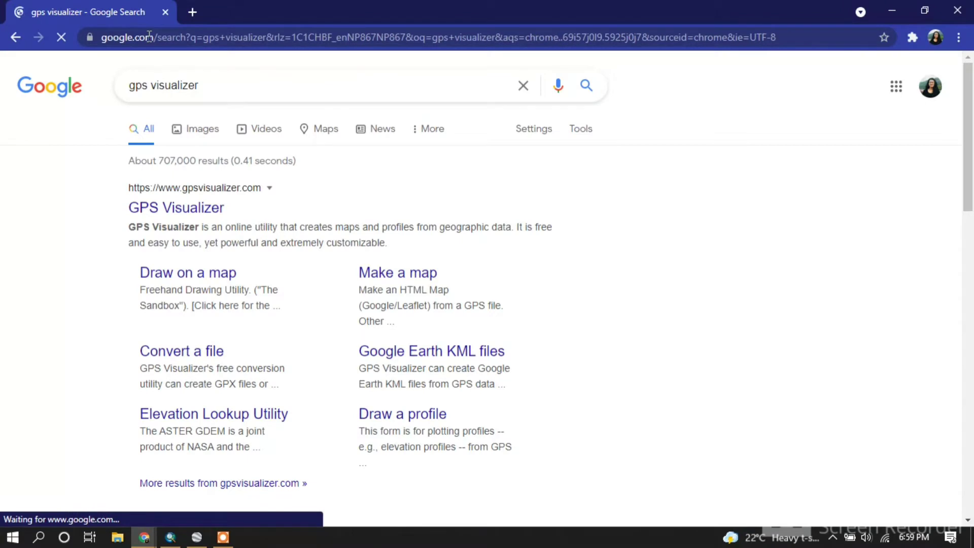
pyautogui.click(191, 209)
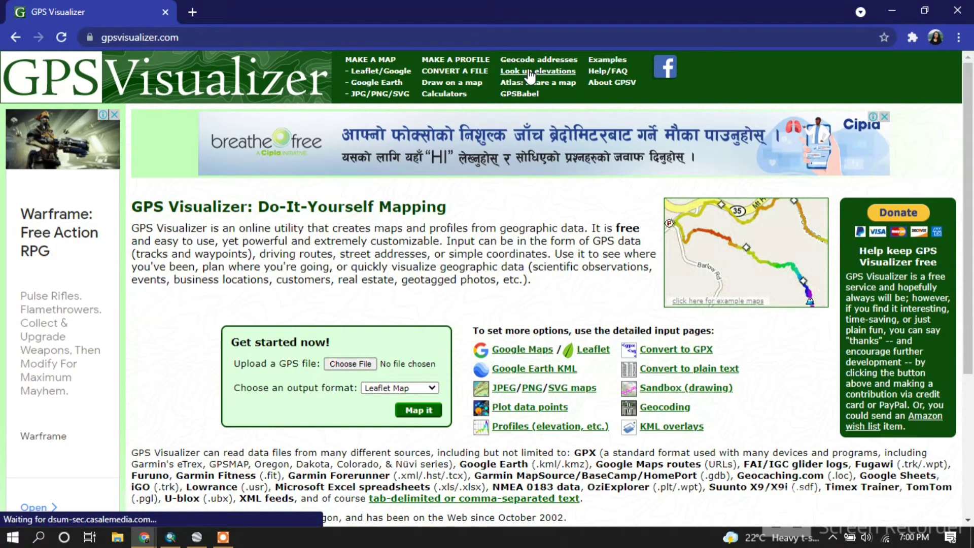
# Convert Dem.kml to GPX with looked-up elevations, download the .gpx, and return to ArcMap
pyautogui.click(530, 76)
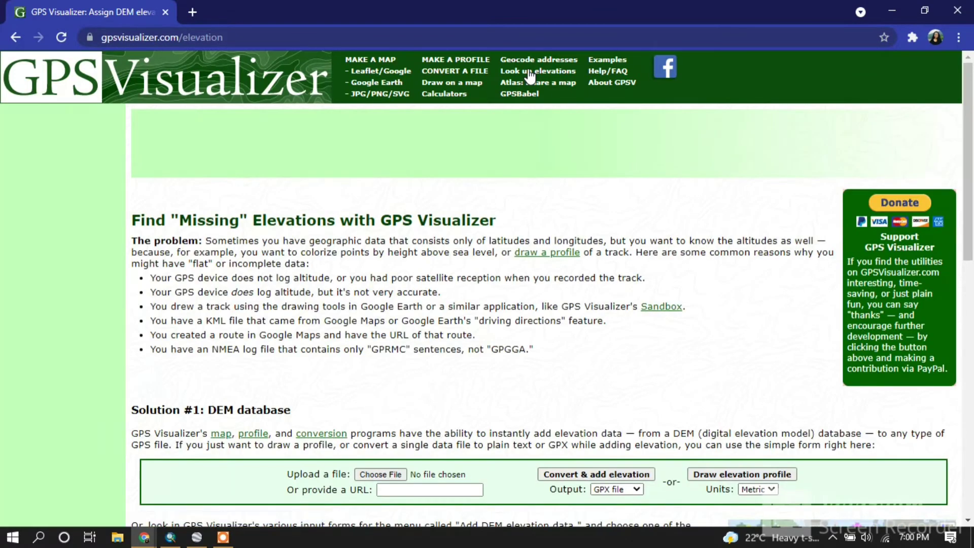
pyautogui.scroll(-3, 558, 257)
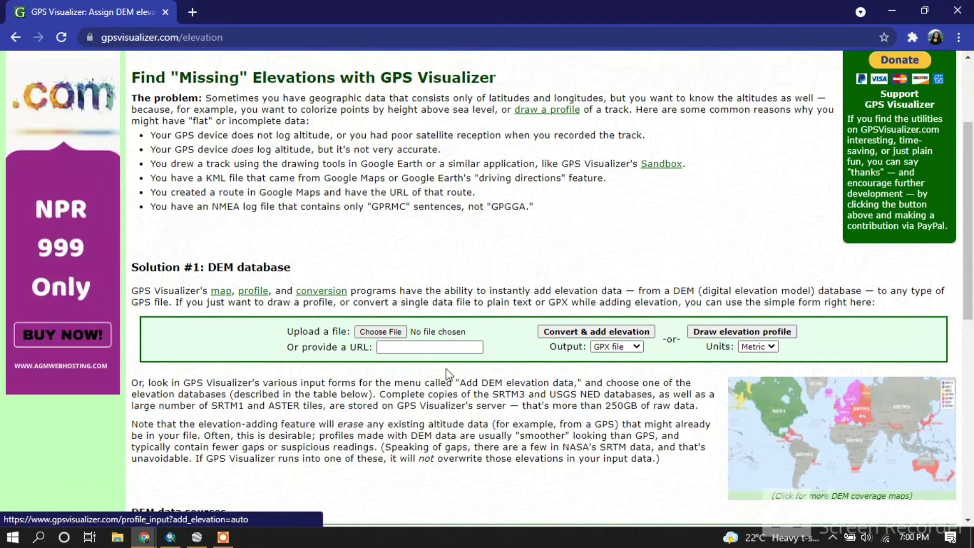
pyautogui.click(373, 333)
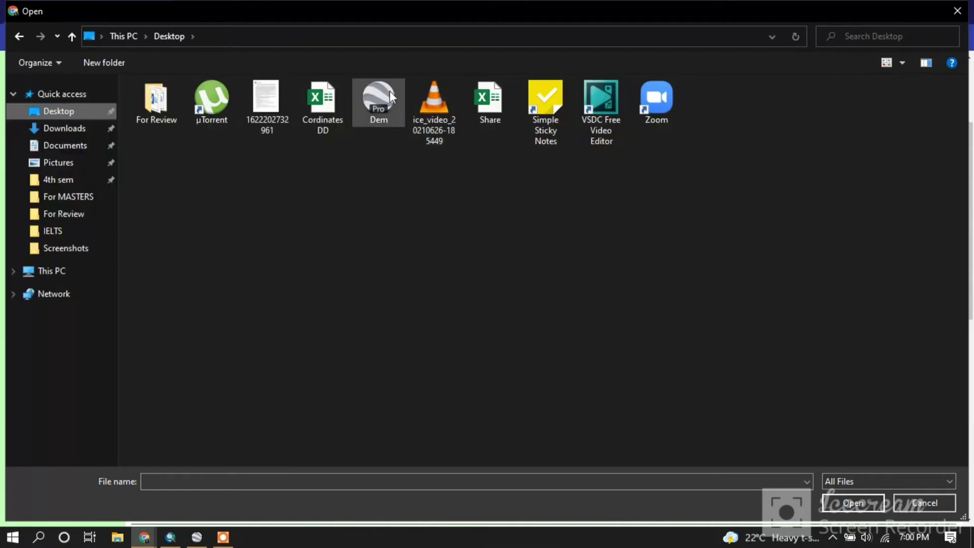
pyautogui.click(383, 87)
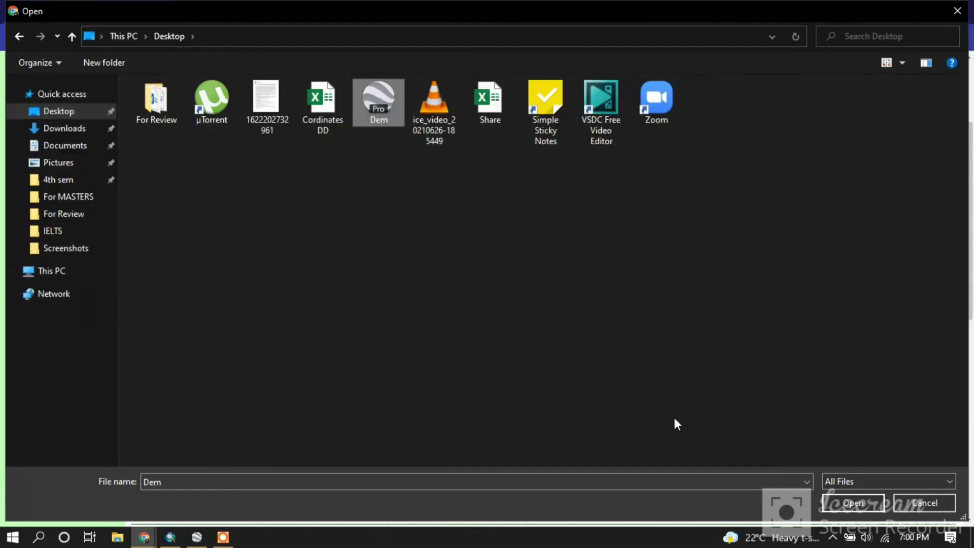
pyautogui.click(862, 503)
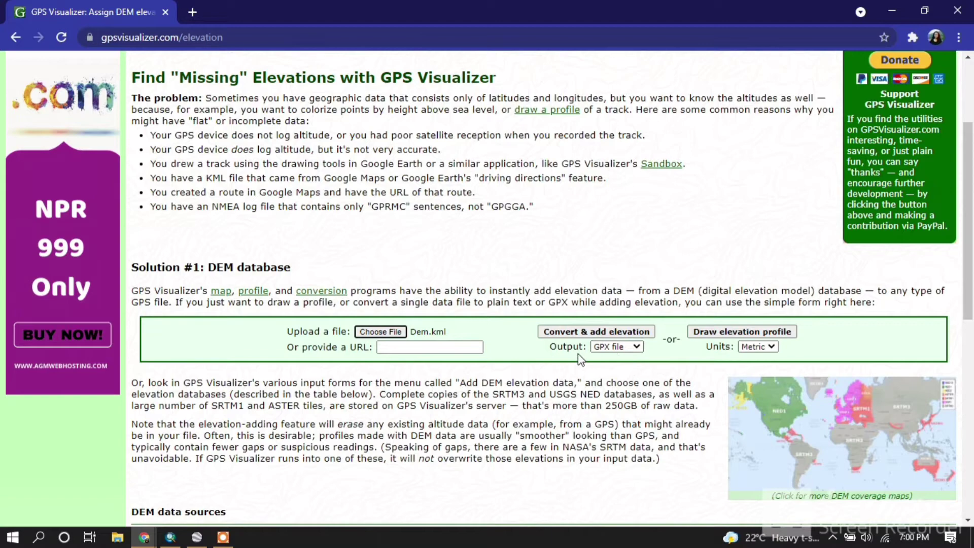
pyautogui.click(607, 333)
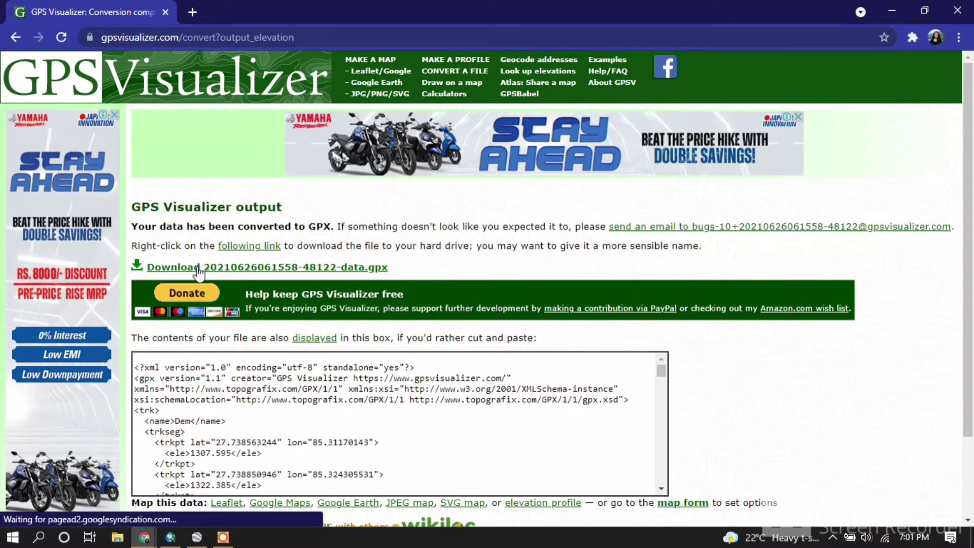
pyautogui.click(198, 268)
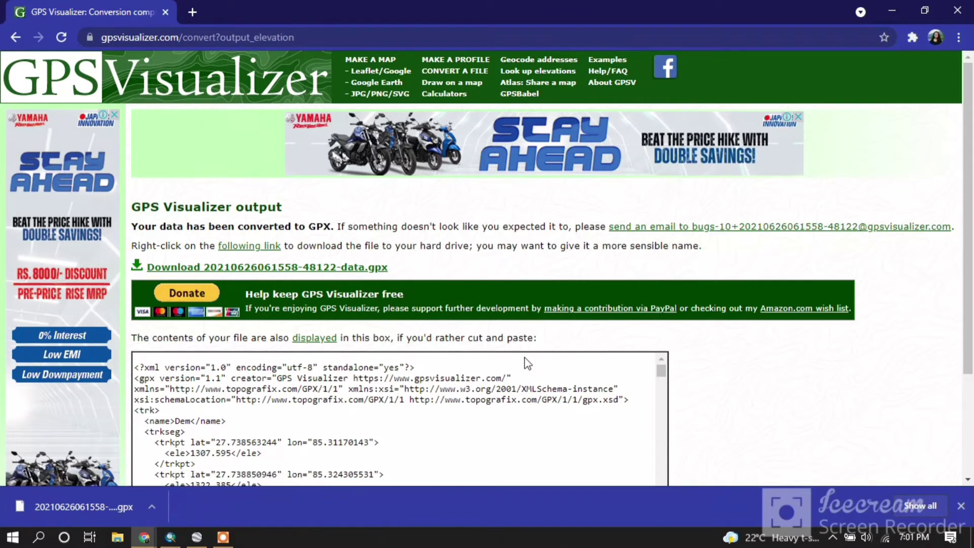
pyautogui.click(171, 537)
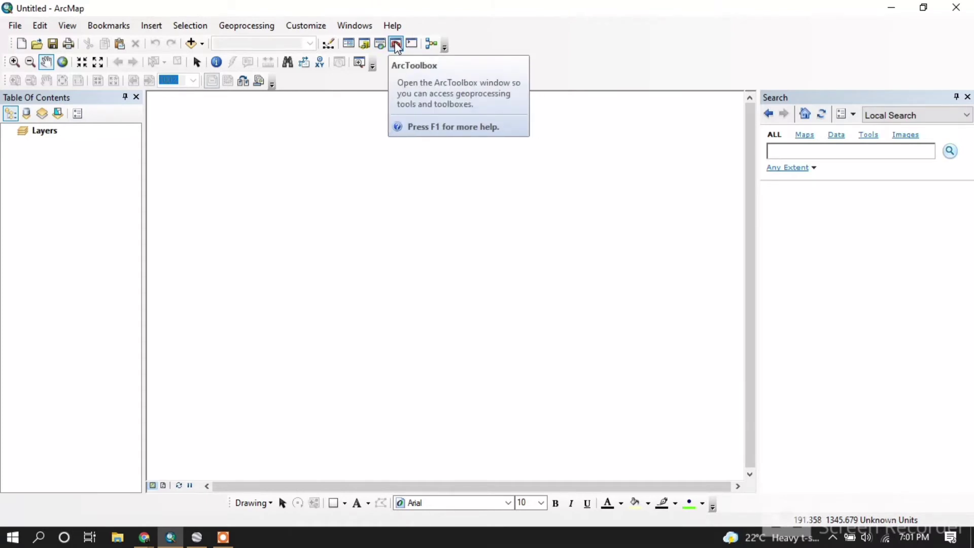
# Open the GPX To Features tool from Conversion Tools > From GPS
pyautogui.click(396, 44)
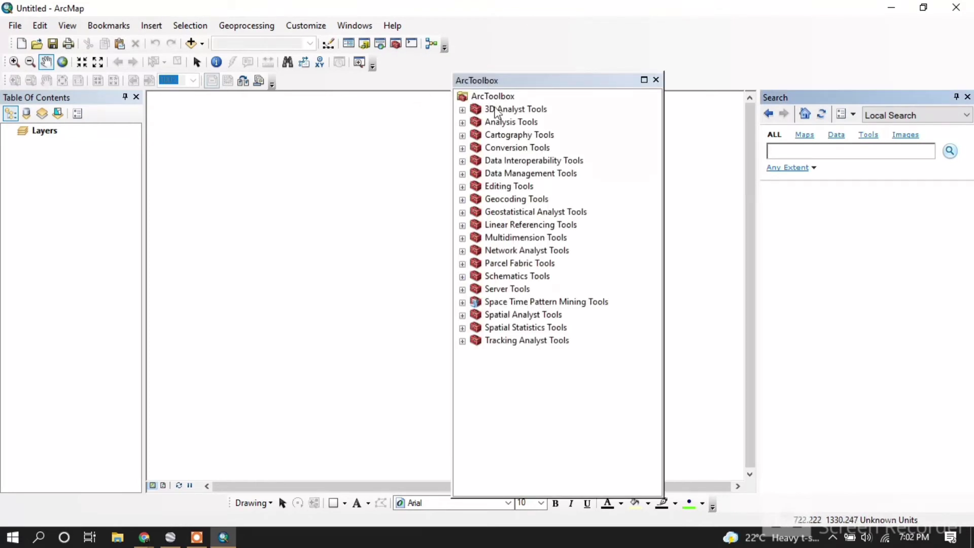
pyautogui.doubleClick(498, 148)
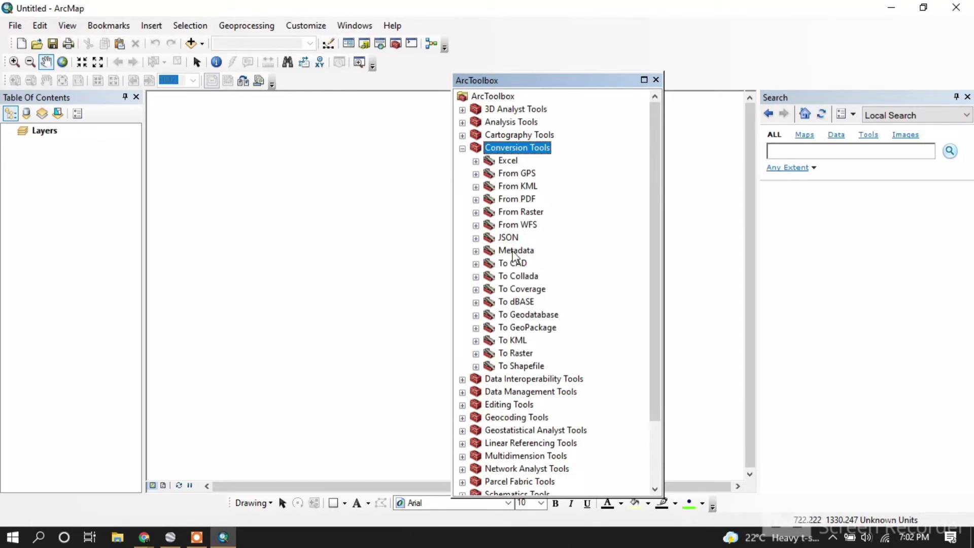
pyautogui.doubleClick(518, 174)
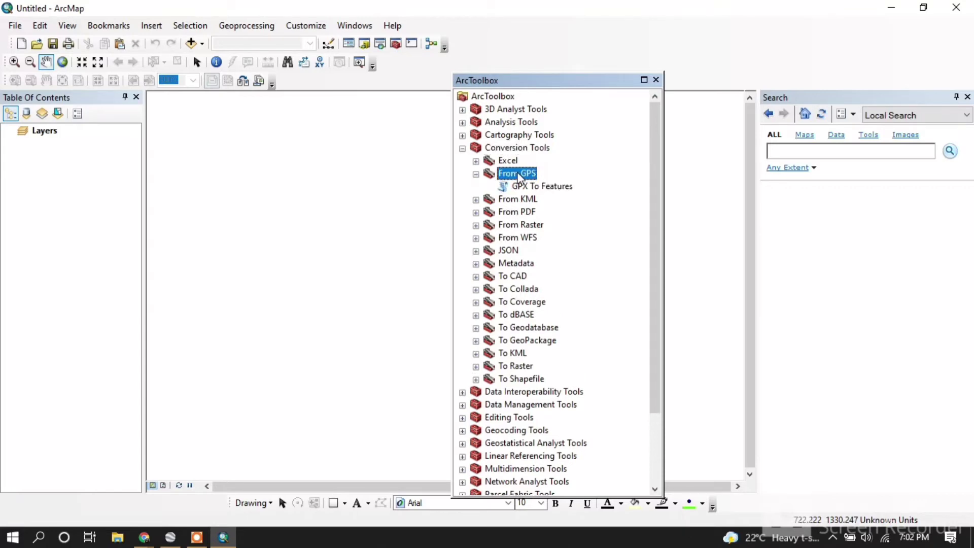
pyautogui.click(531, 186)
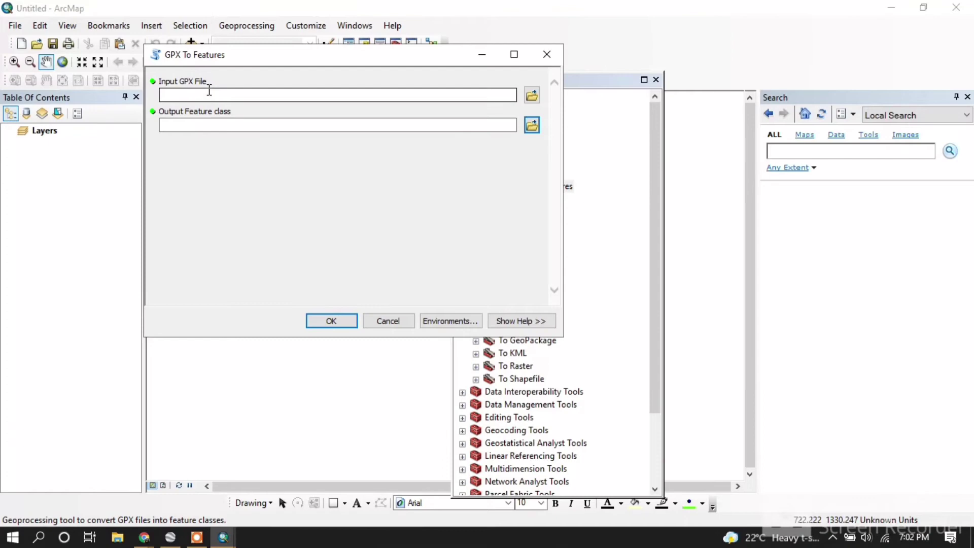
# Set the downloaded .gpx file from Downloads as input and run the conversion
pyautogui.click(530, 96)
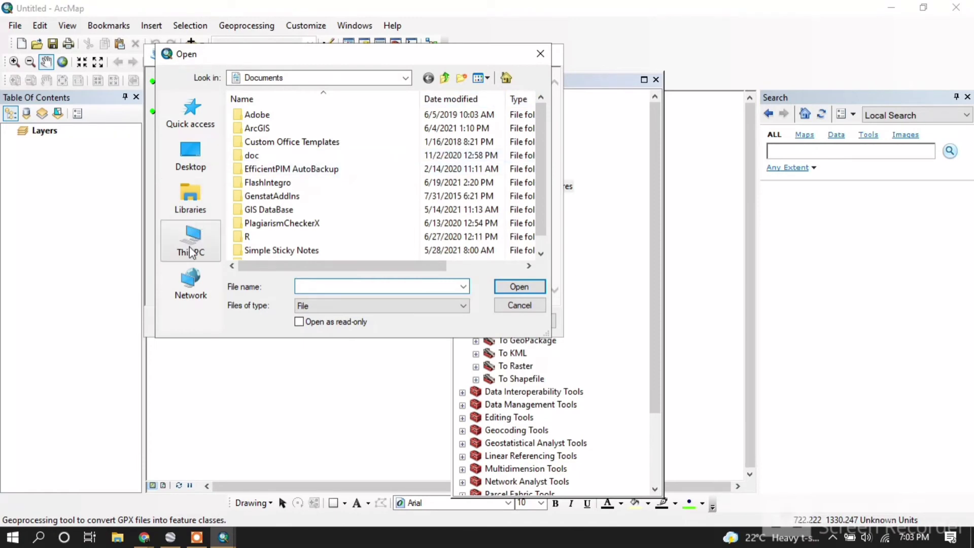
pyautogui.click(192, 249)
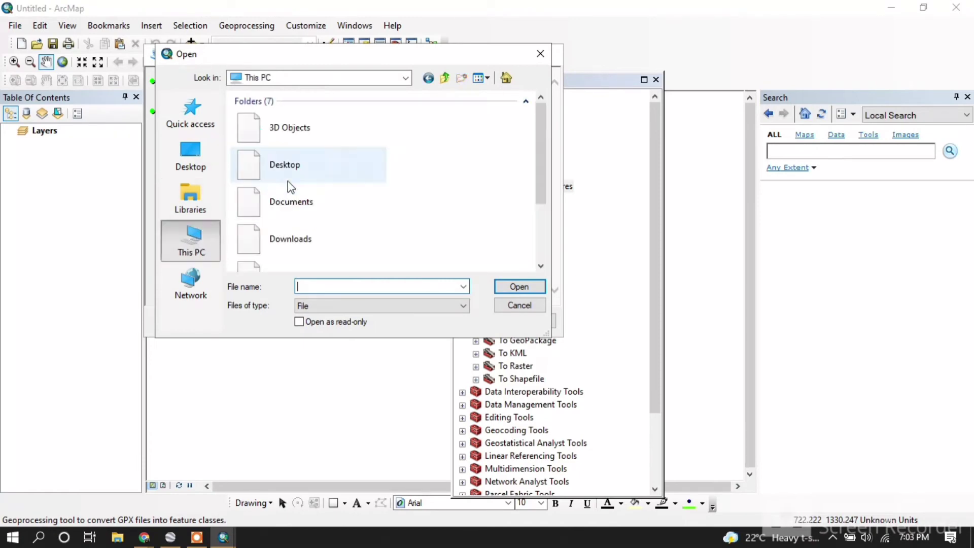
pyautogui.doubleClick(294, 247)
pyautogui.click(305, 129)
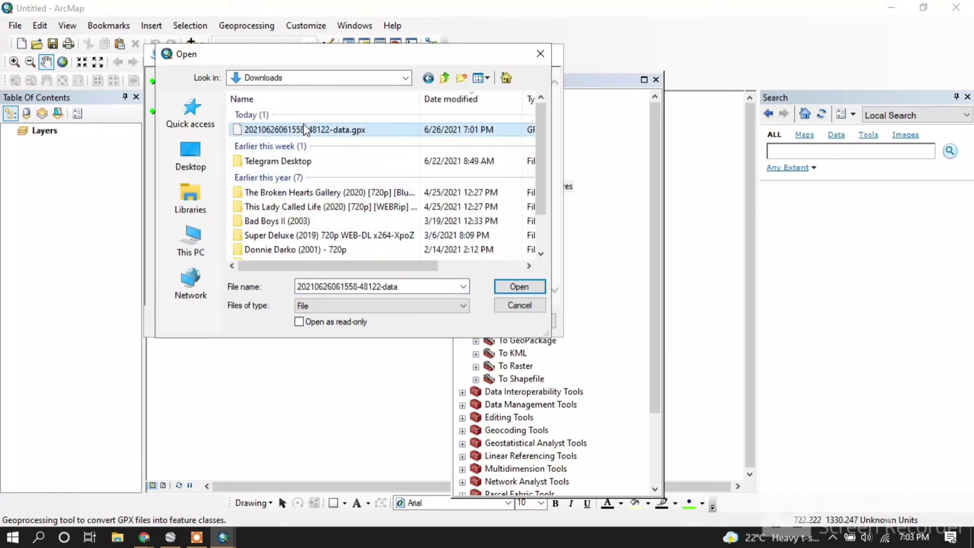
pyautogui.click(519, 287)
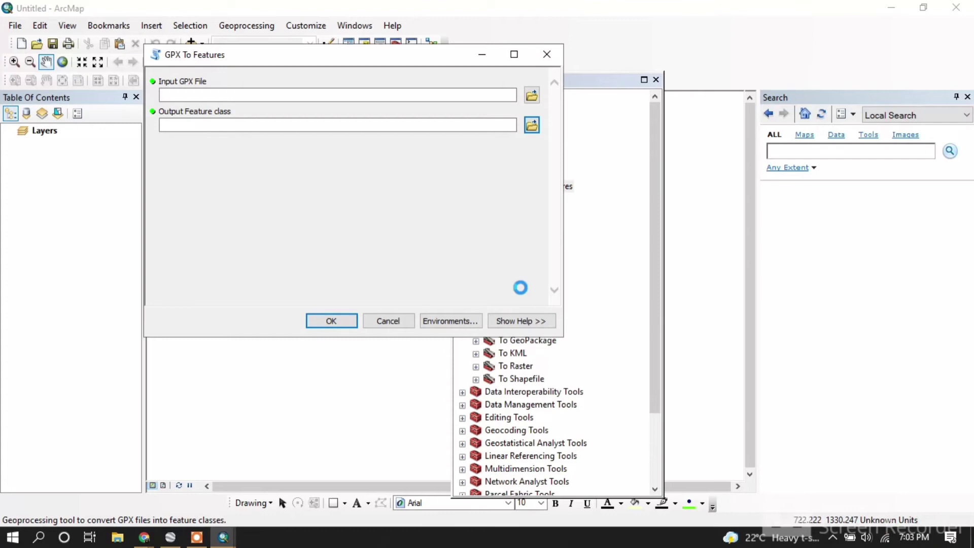
pyautogui.click(329, 319)
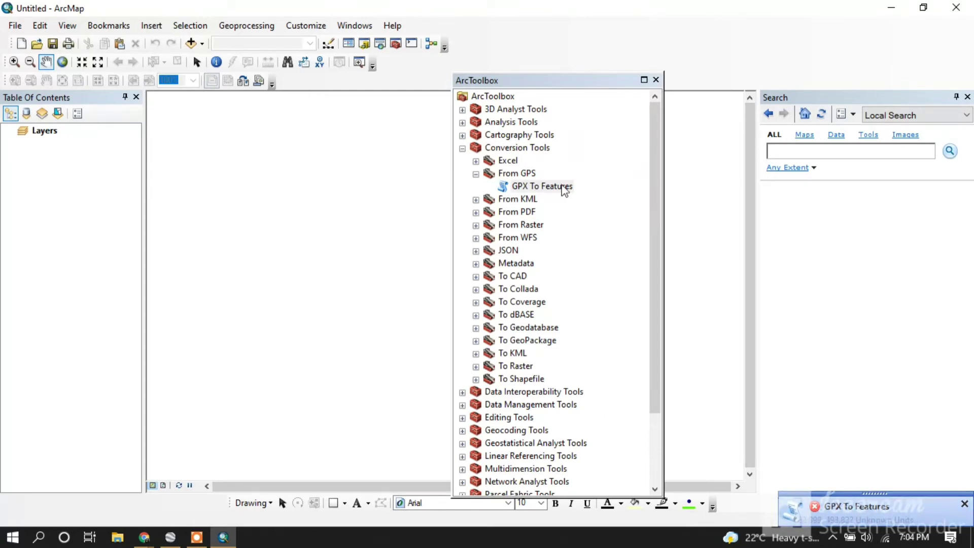
# Rerun GPX To Features on the downloaded .gpx file with the default output
pyautogui.doubleClick(561, 187)
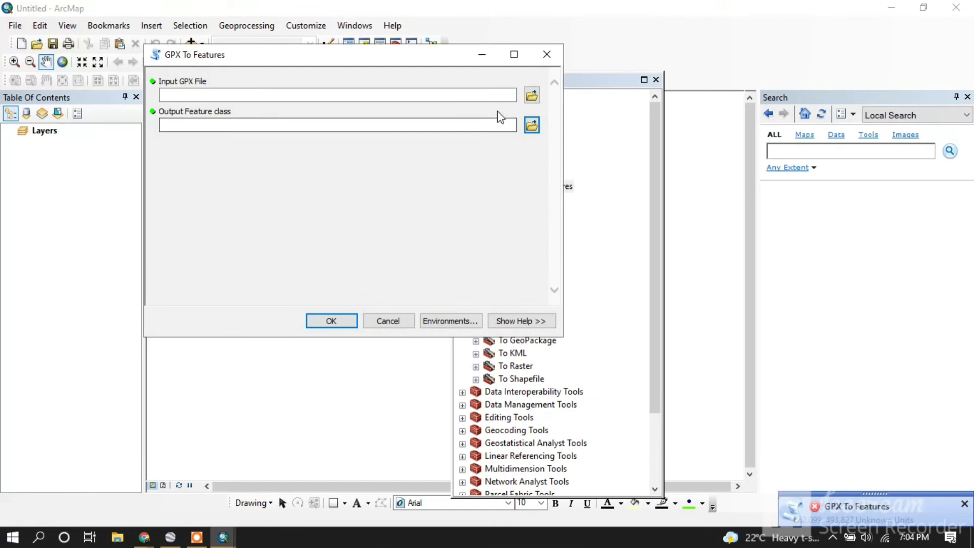
pyautogui.click(532, 95)
pyautogui.click(262, 130)
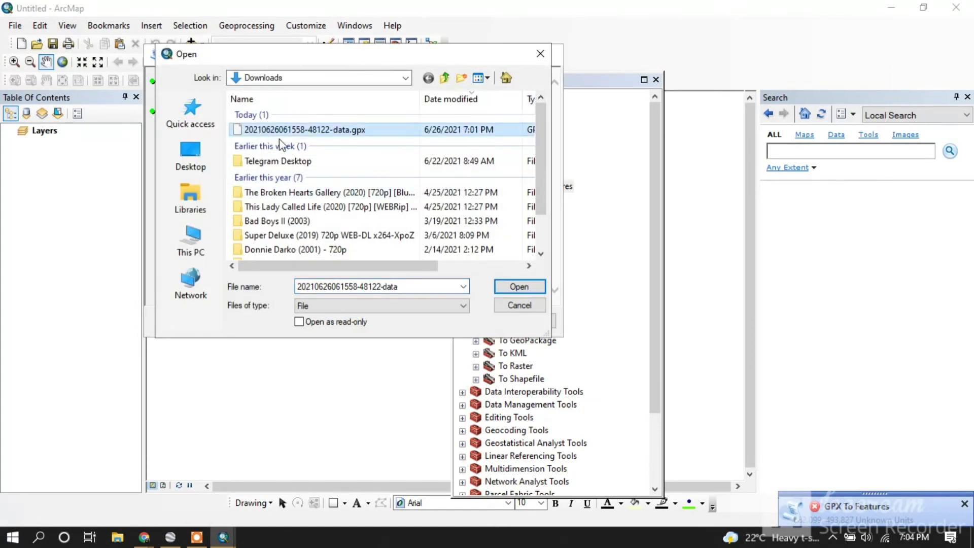
pyautogui.click(519, 287)
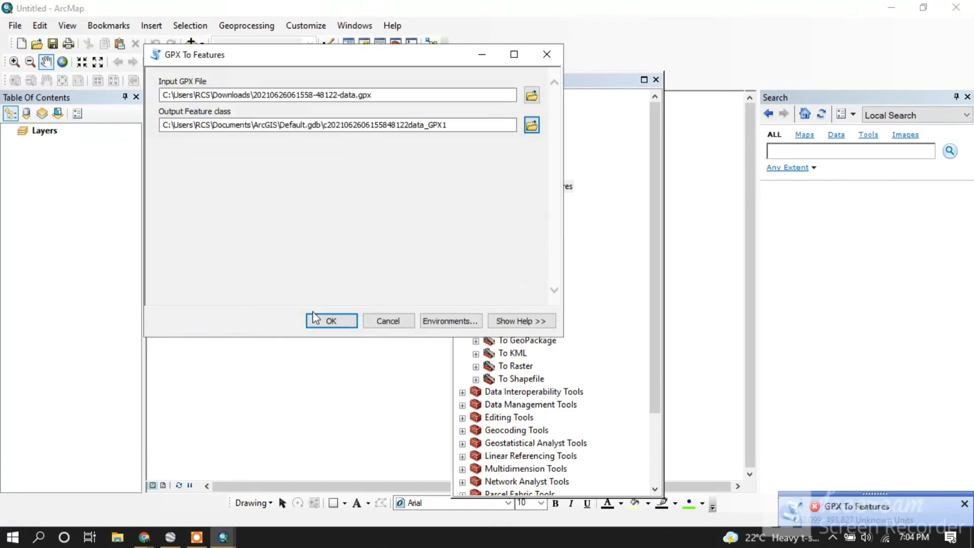
pyautogui.click(327, 321)
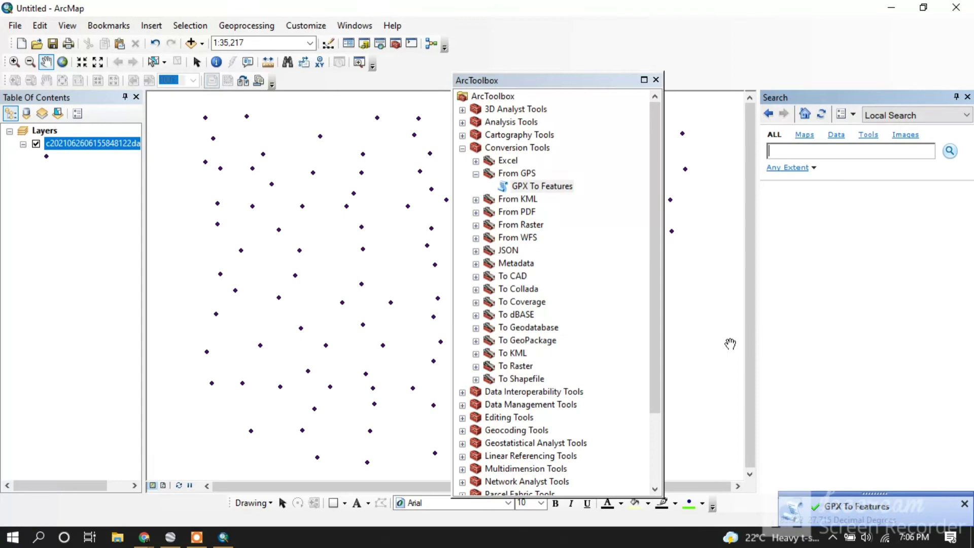
# Open the IDW tool under 3D Analyst Tools > Raster Interpolation
pyautogui.doubleClick(535, 111)
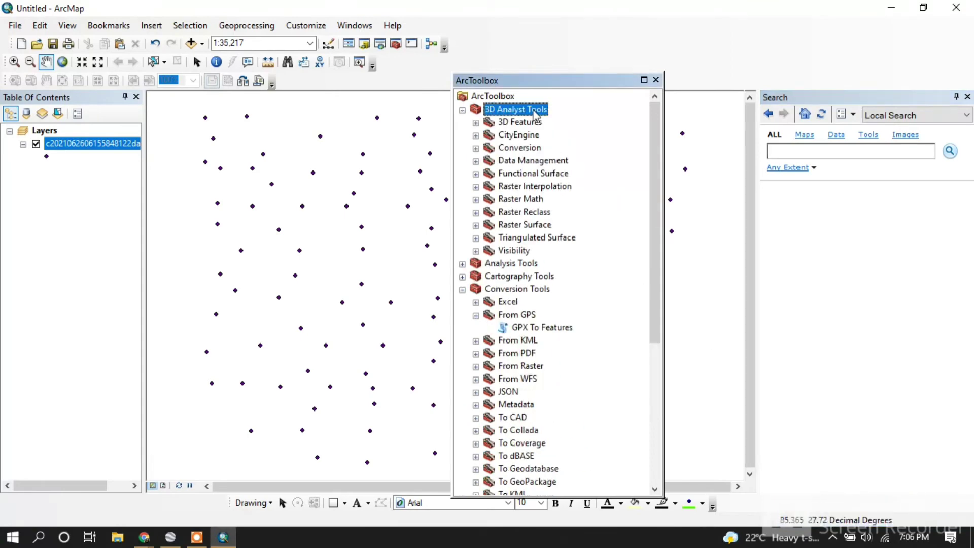
pyautogui.doubleClick(537, 187)
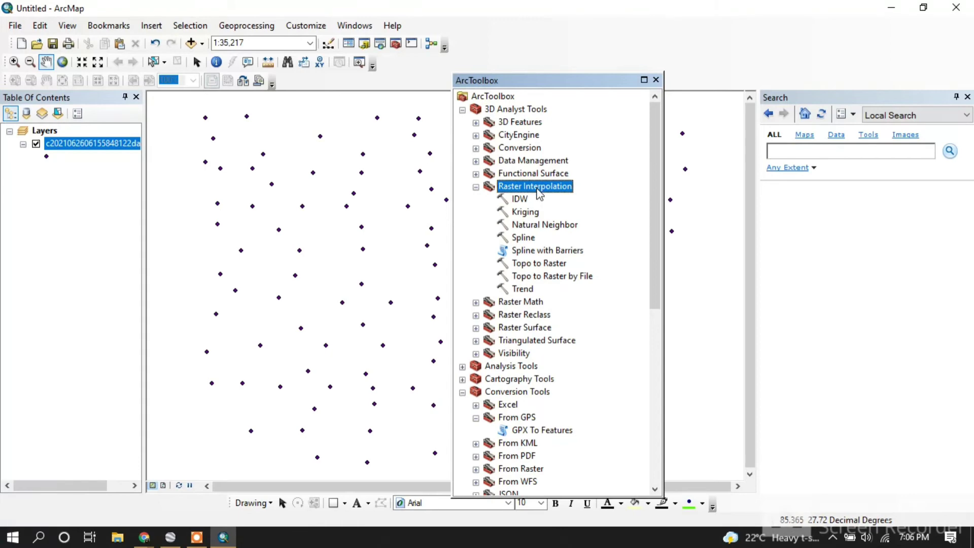
pyautogui.click(525, 202)
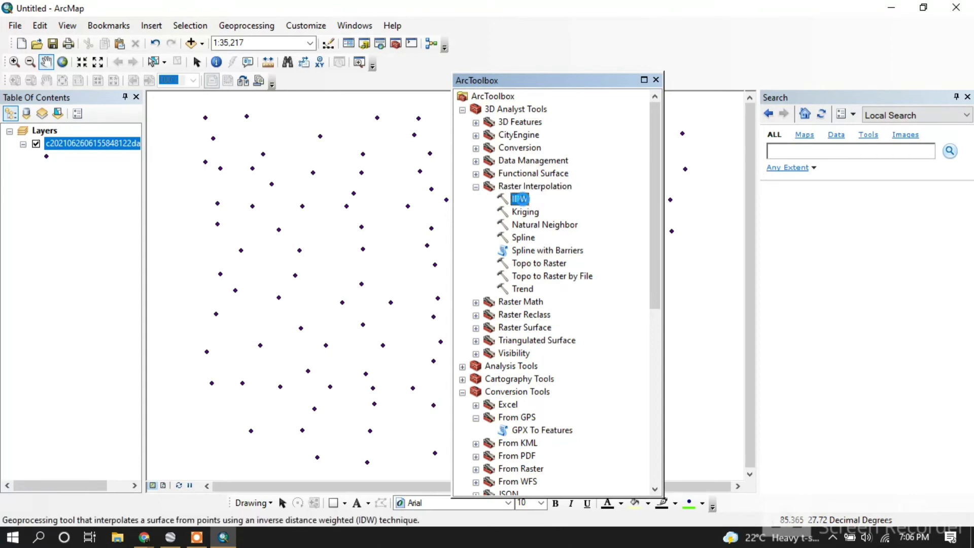
pyautogui.doubleClick(520, 199)
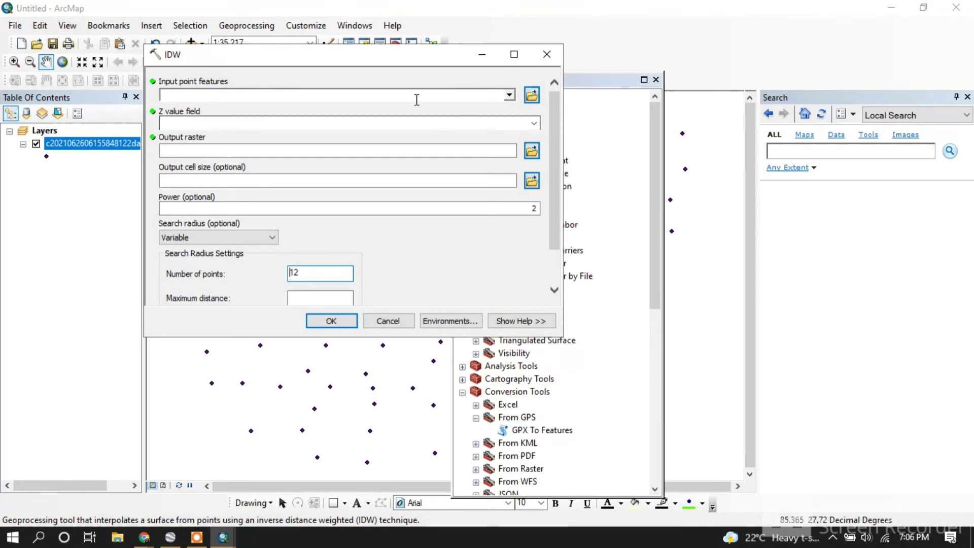
# Run IDW on the GPX point layer with Elevation as the Z value field
pyautogui.click(509, 95)
pyautogui.click(280, 109)
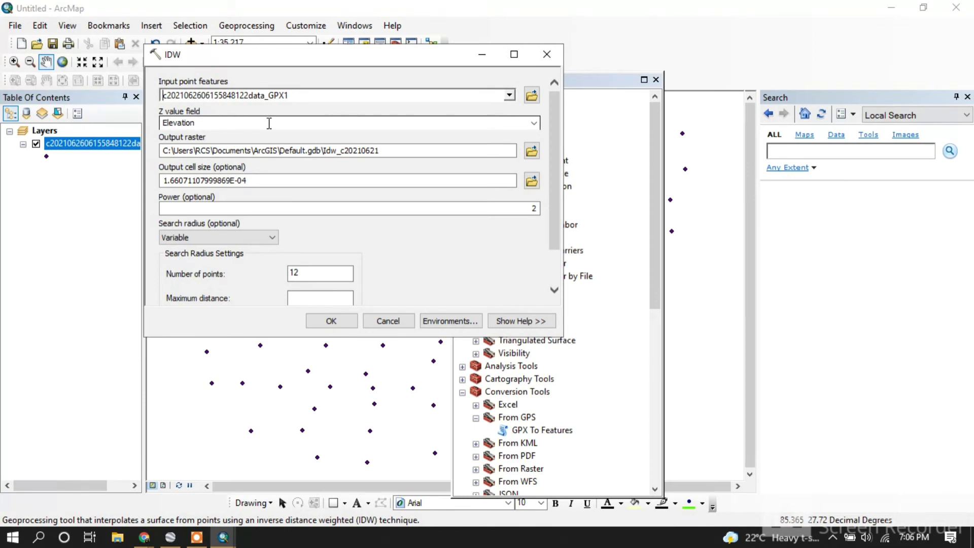
pyautogui.click(534, 123)
pyautogui.click(459, 132)
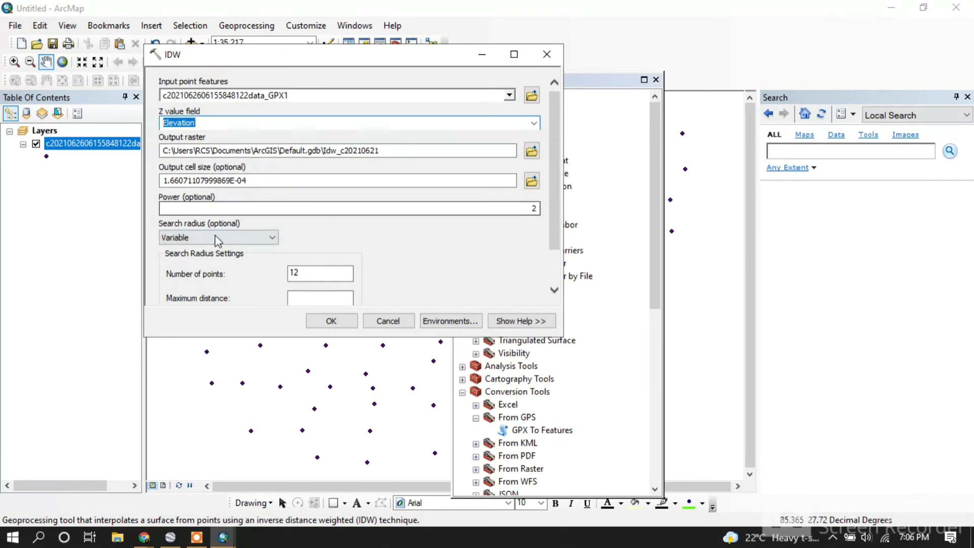
pyautogui.scroll(-3, 556, 249)
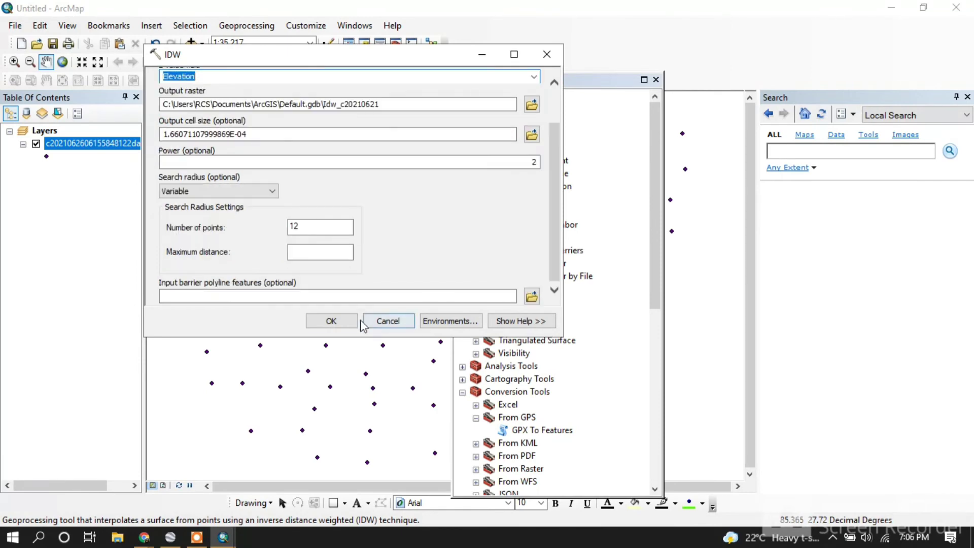
pyautogui.click(346, 322)
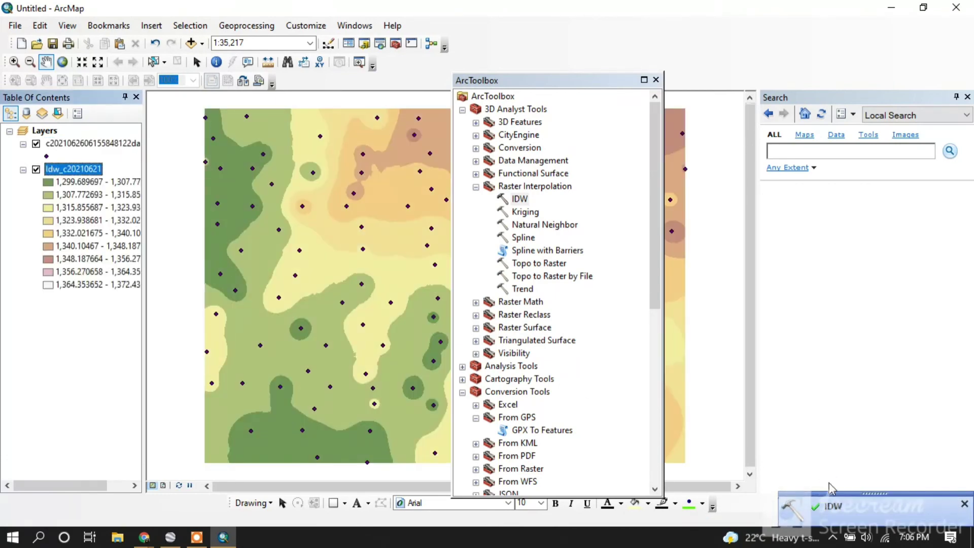
# Close ArcToolbox to reveal the full IDW raster with its points
pyautogui.click(656, 80)
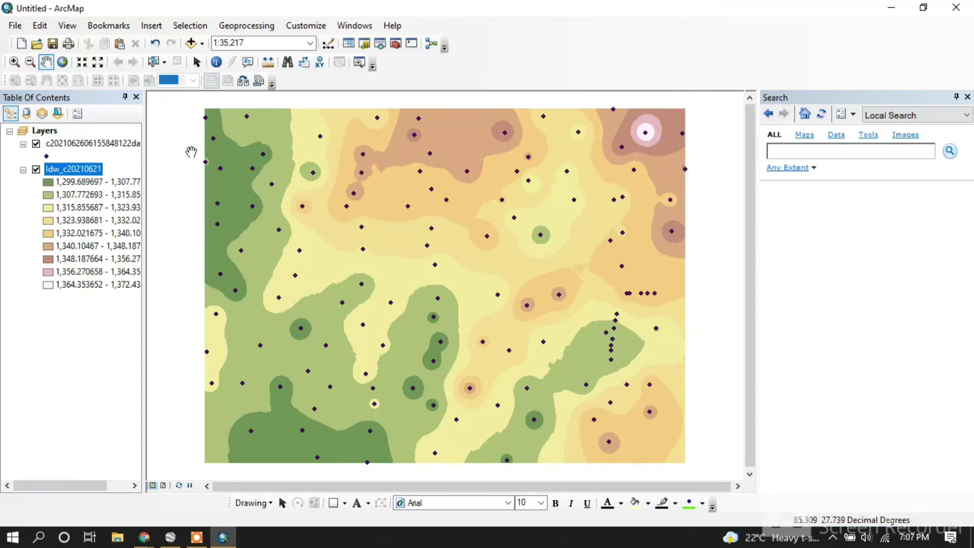
pyautogui.doubleClick(67, 169)
# Give the Idw_c20210621 raster a black-to-white grayscale colour ramp in its symbology
pyautogui.rightClick(67, 168)
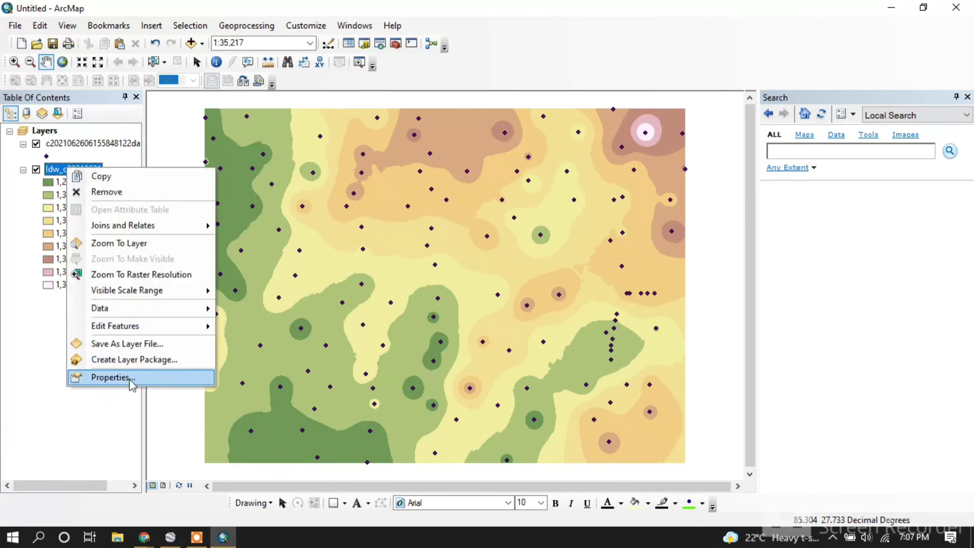
pyautogui.click(110, 377)
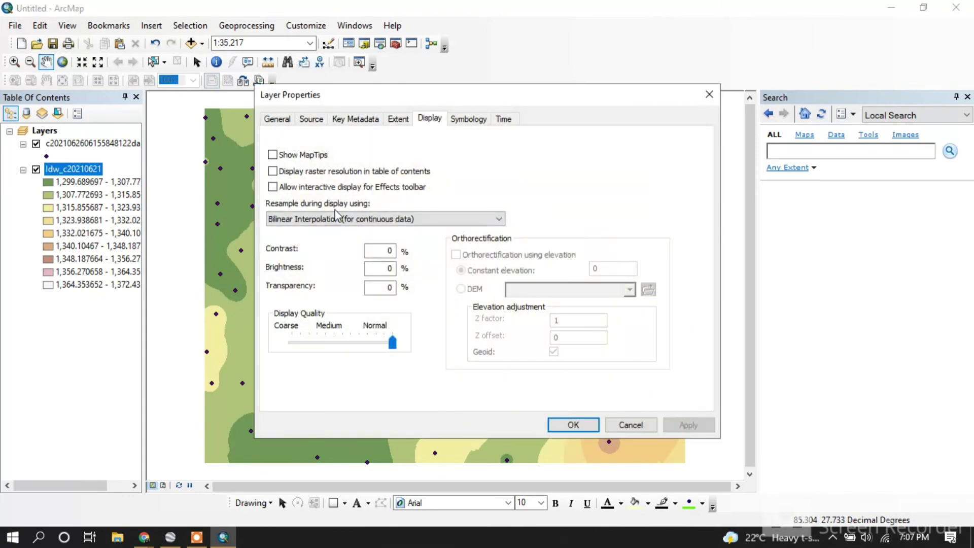
pyautogui.click(468, 118)
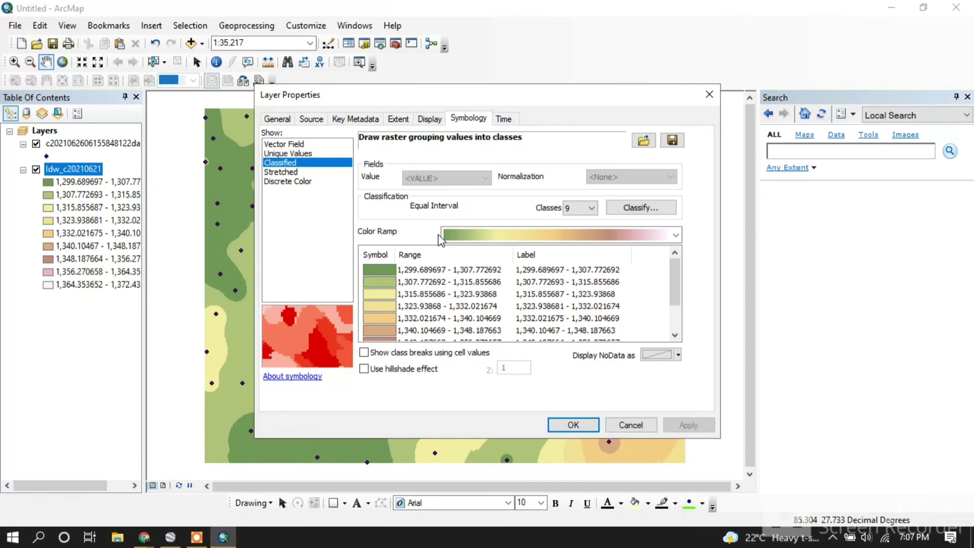
pyautogui.click(676, 235)
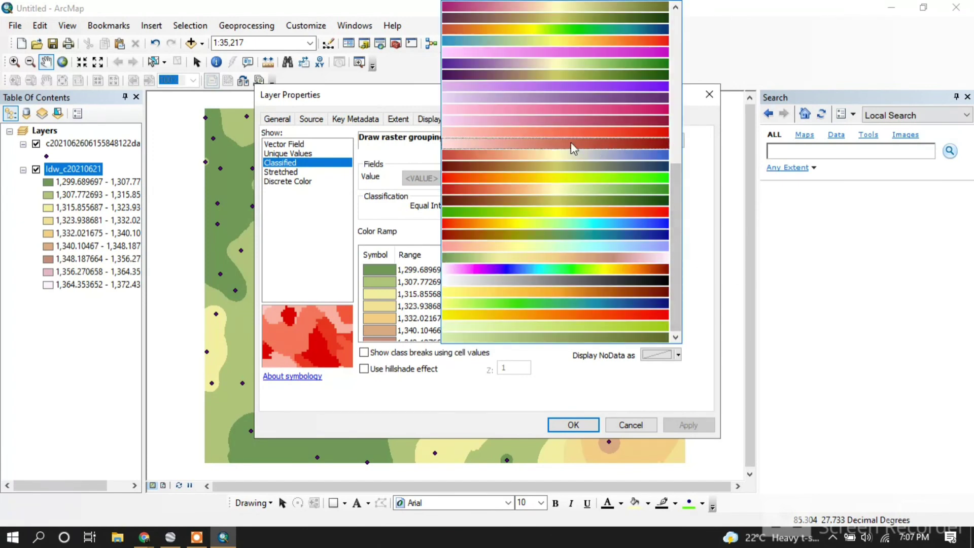
pyautogui.scroll(10, 554, 151)
pyautogui.click(544, 19)
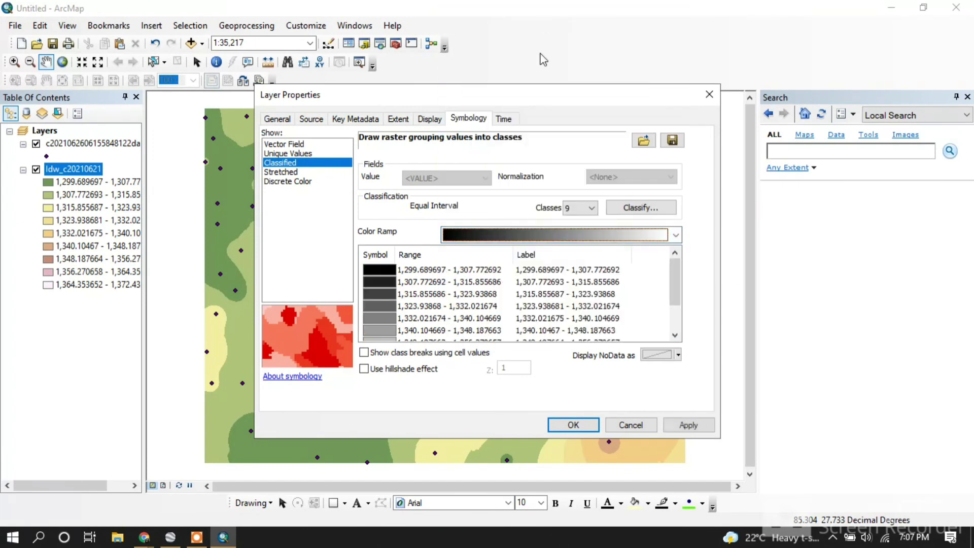
pyautogui.click(685, 425)
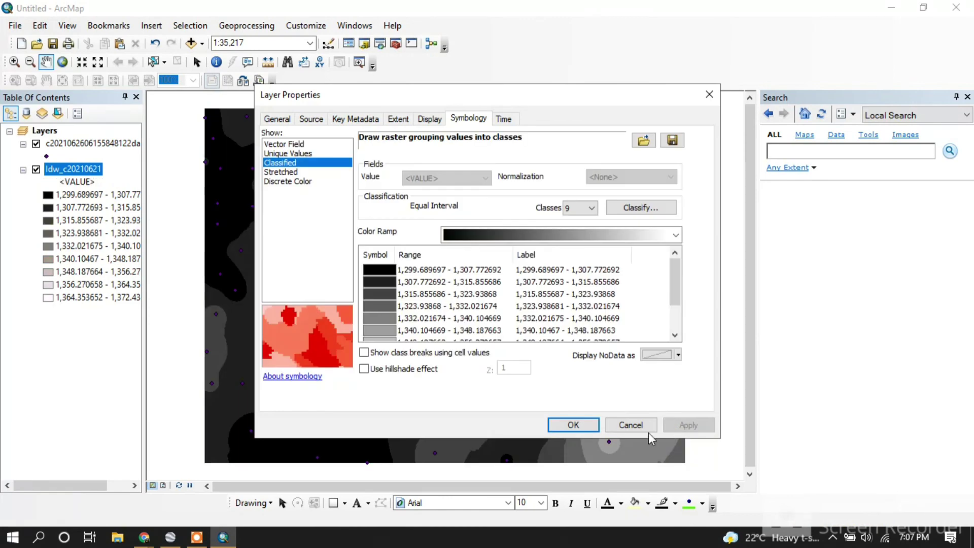
pyautogui.click(572, 425)
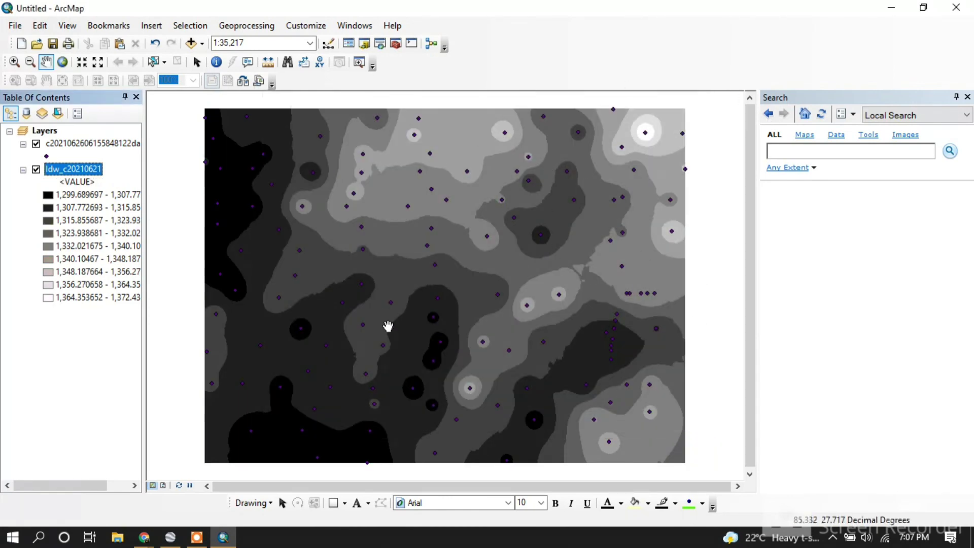
pyautogui.moveTo(387, 326); pyautogui.dragTo(656, 428)
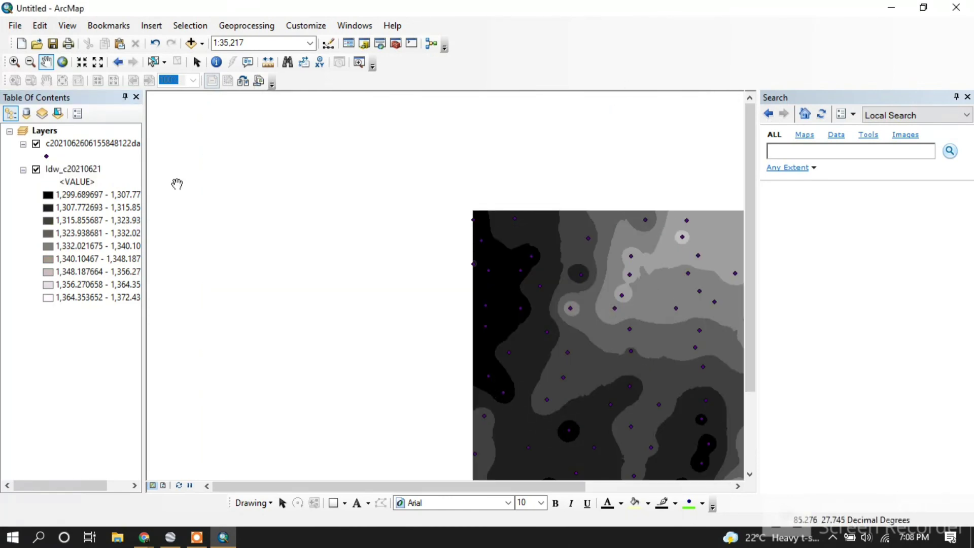
# Zoom to the Idw_c20210621 layer and reclassify its symbology into 5 classes
pyautogui.rightClick(57, 169)
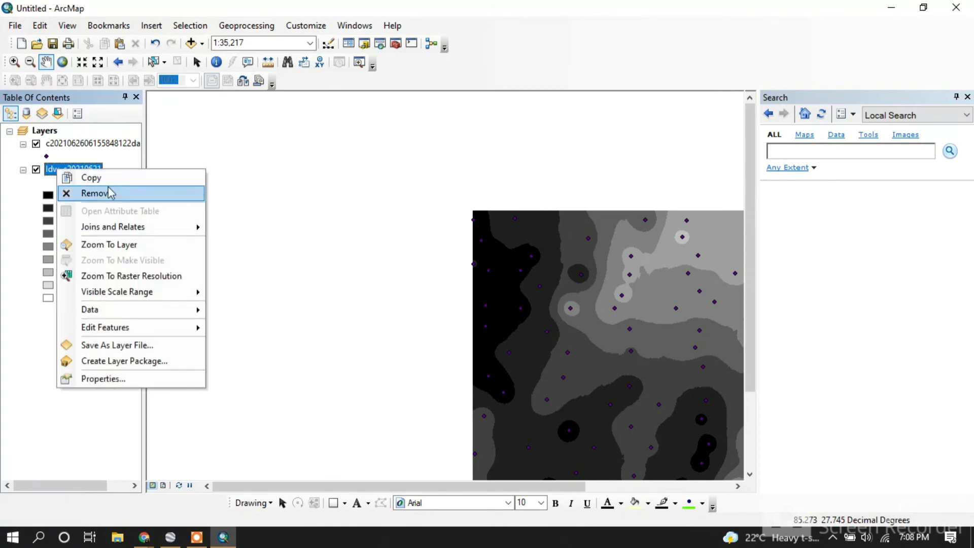
pyautogui.click(124, 245)
pyautogui.rightClick(78, 175)
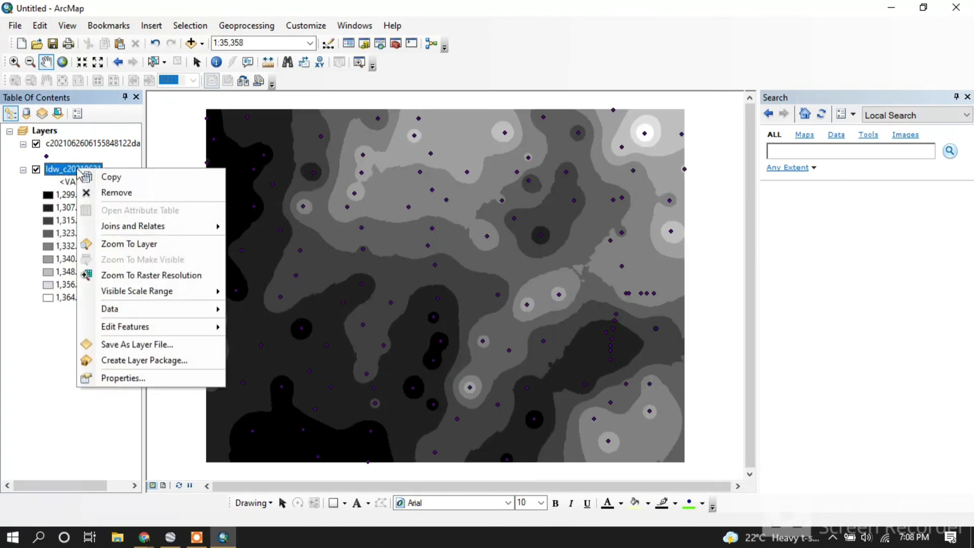
pyautogui.click(133, 378)
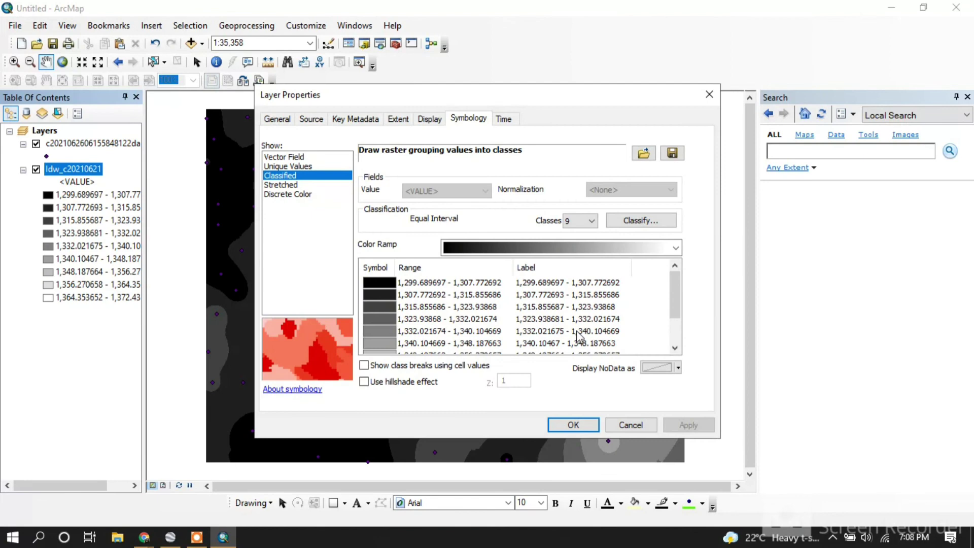
pyautogui.click(592, 220)
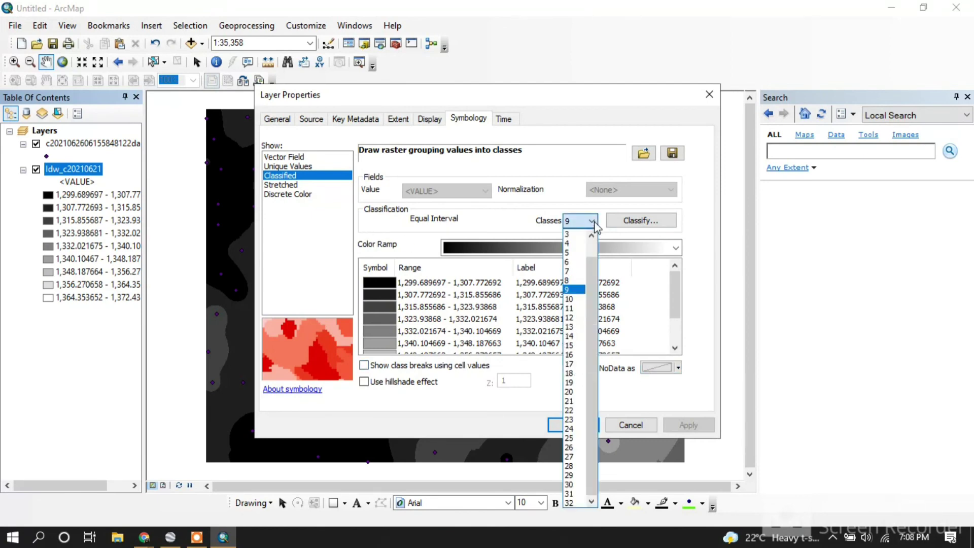
pyautogui.click(579, 252)
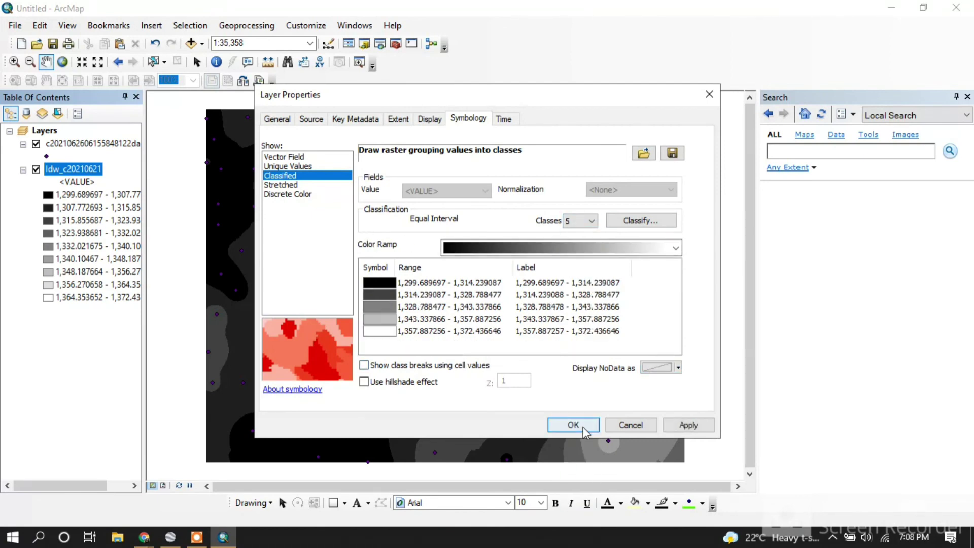